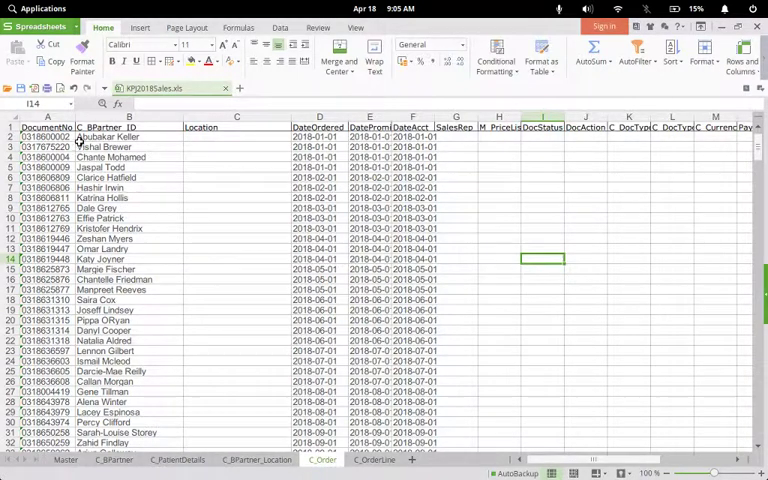
{"action": "left_click", "coordinate": [80, 138]}
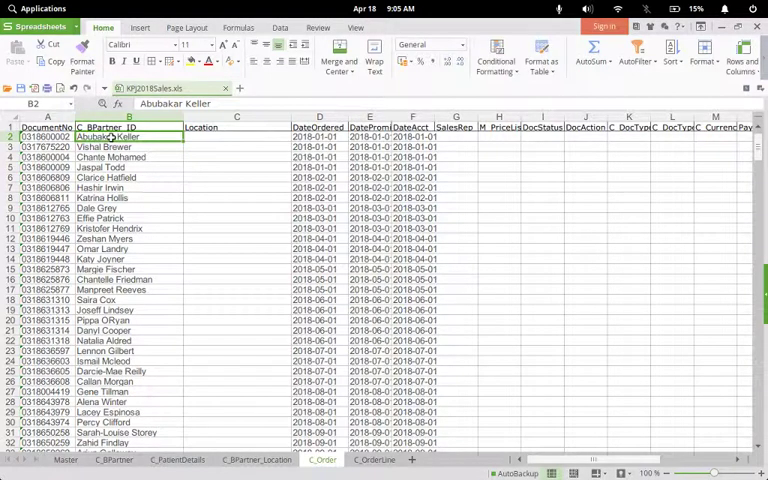
{"action": "left_click", "coordinate": [253, 461]}
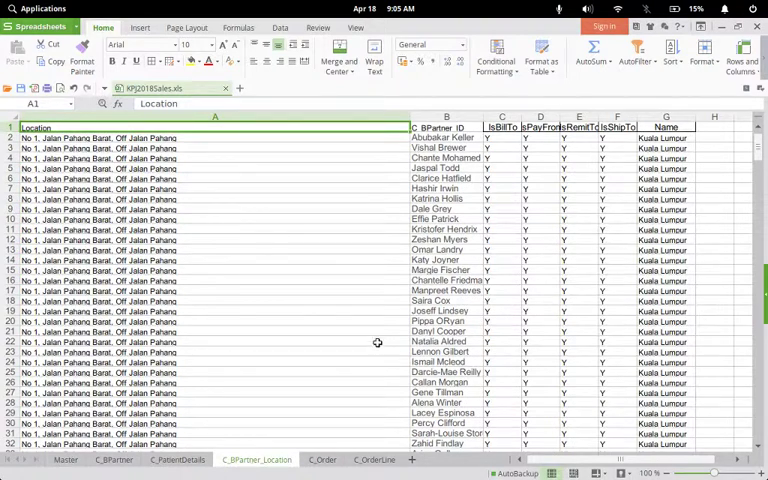
{"action": "left_click", "coordinate": [437, 137]}
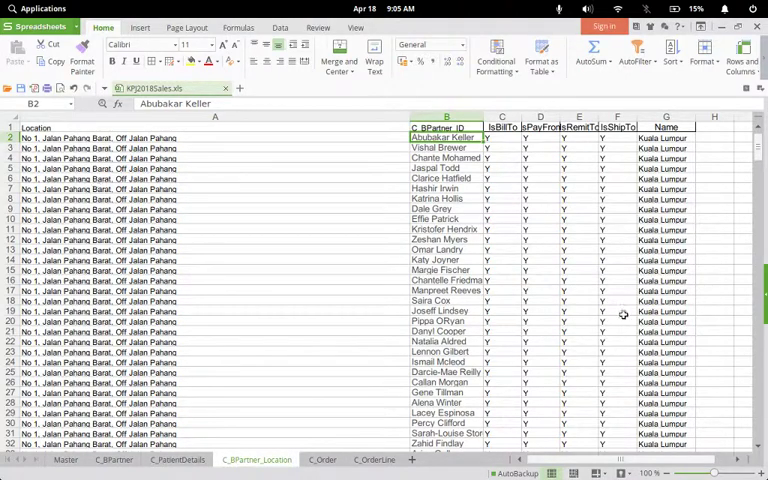
{"action": "mouse_move", "coordinate": [757, 150]}
{"action": "left_mouse_down"}
{"action": "mouse_move", "coordinate": [750, 450]}
{"action": "mouse_move", "coordinate": [757, 130]}
{"action": "left_mouse_up"}
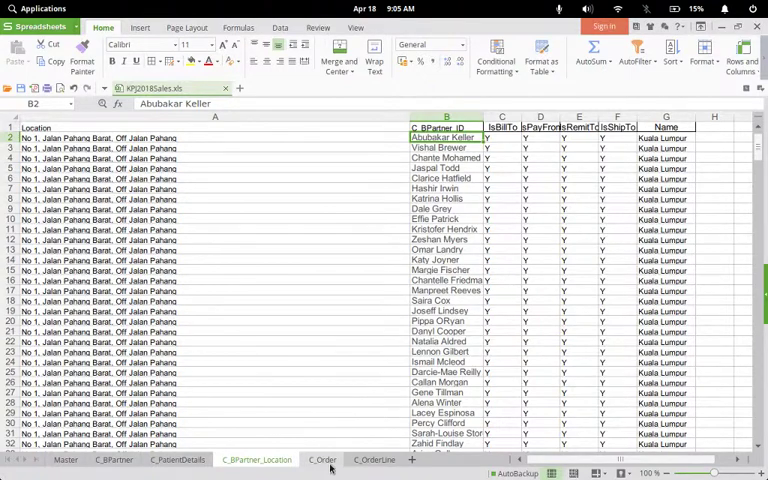
- Browse the C_Order sheet, then move on to the Master sheet
{"action": "left_click", "coordinate": [325, 460]}
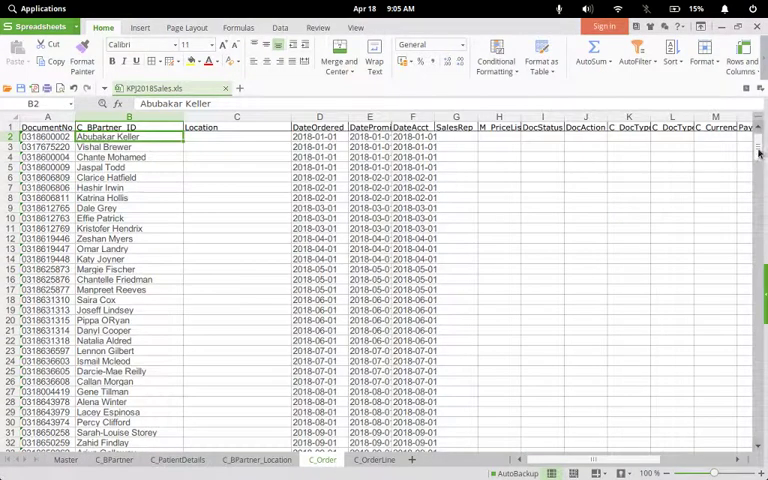
{"action": "mouse_move", "coordinate": [758, 150]}
{"action": "left_mouse_down"}
{"action": "mouse_move", "coordinate": [757, 445]}
{"action": "mouse_move", "coordinate": [757, 135]}
{"action": "left_mouse_up"}
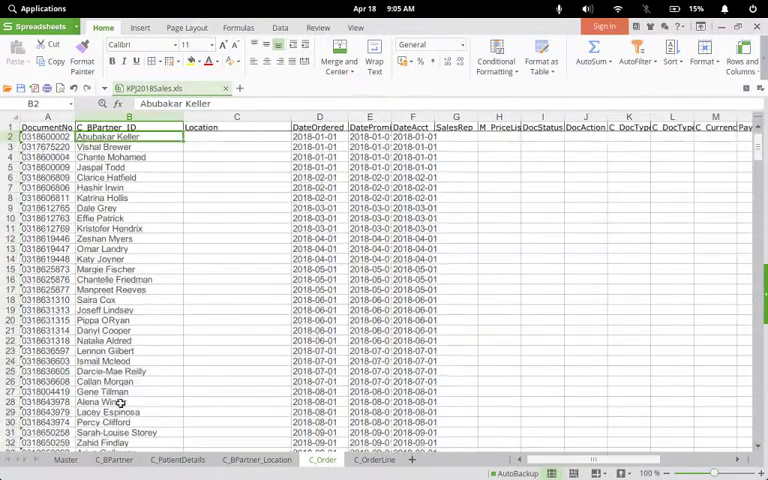
{"action": "left_click", "coordinate": [65, 460]}
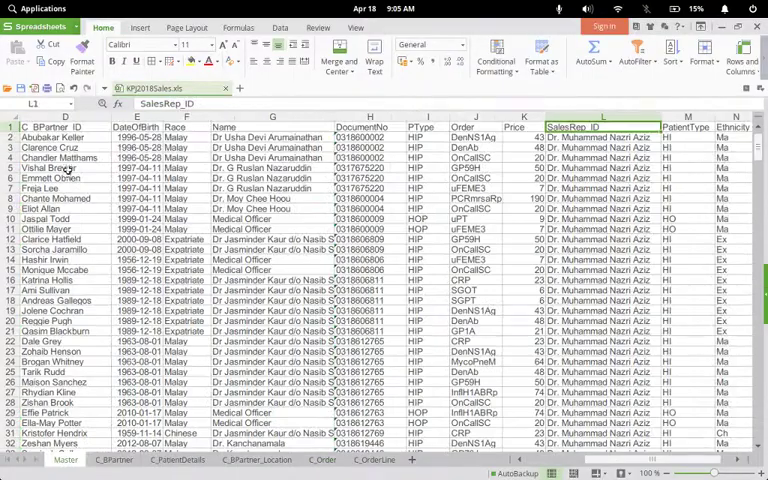
{"action": "mouse_move", "coordinate": [757, 135]}
{"action": "left_mouse_down"}
{"action": "mouse_move", "coordinate": [757, 300]}
{"action": "mouse_move", "coordinate": [757, 135]}
{"action": "left_mouse_up"}
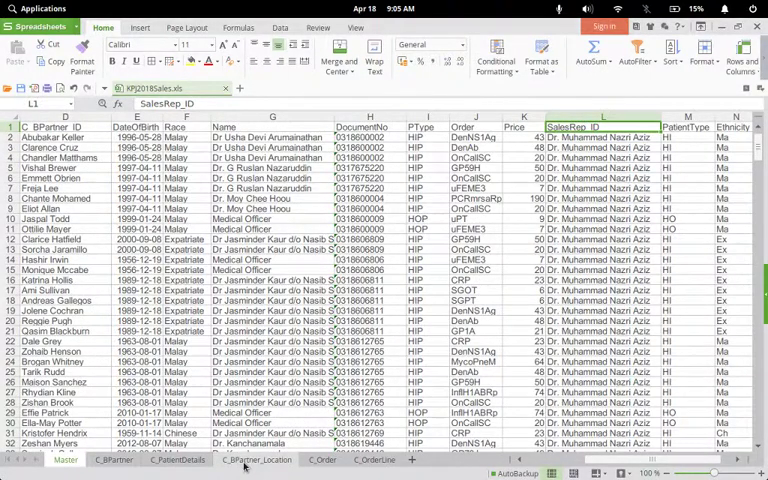
- Narrow column A (Location) on C_BPartner_Location, then return to C_Order
{"action": "left_click", "coordinate": [243, 462]}
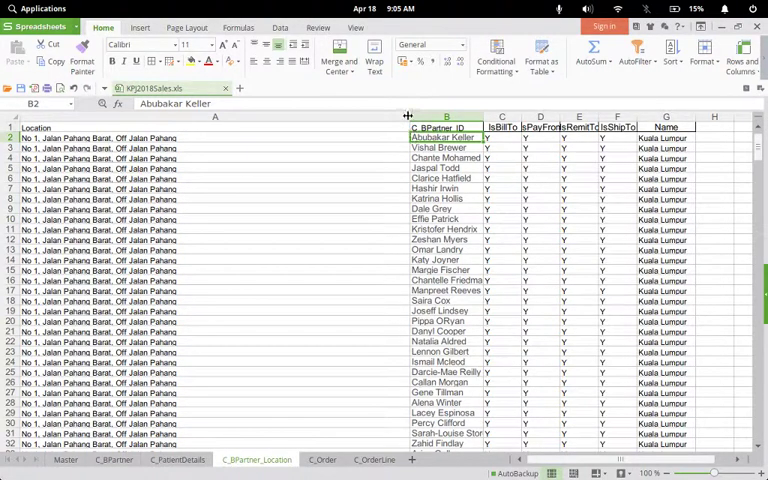
{"action": "left_click_drag", "start_coordinate": [408, 117], "coordinate": [235, 117]}
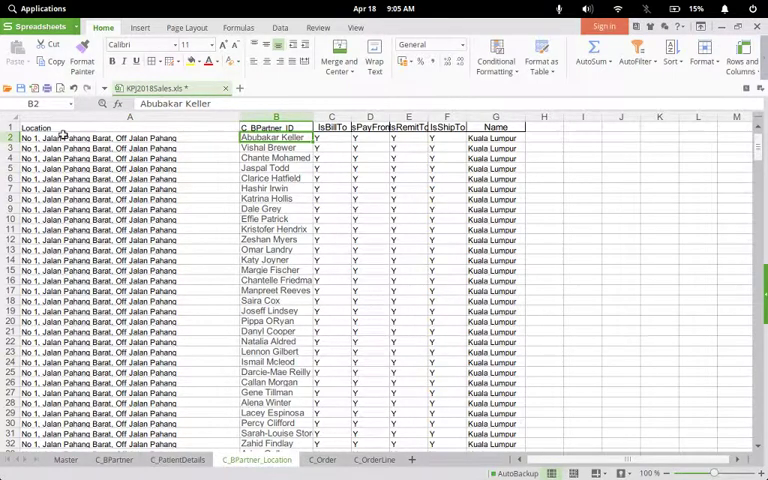
{"action": "left_click", "coordinate": [318, 461]}
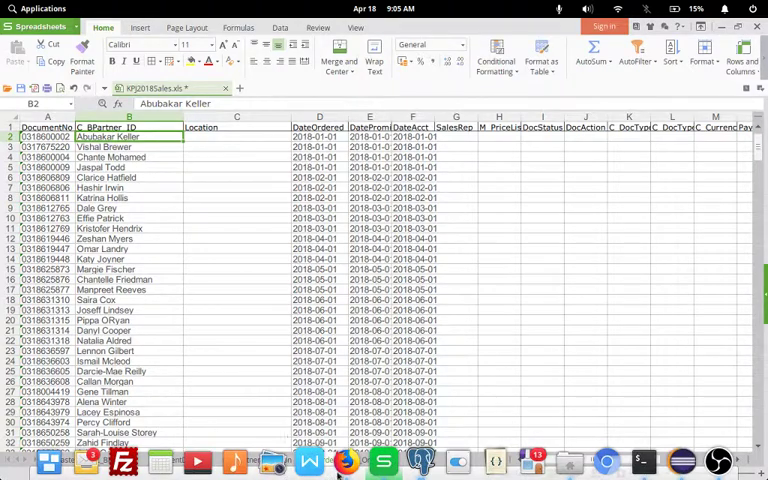
- Run iDempiere's VLook Up with WriteSheet C_Order and ReadSheet C_BPartner_Location
{"action": "left_click", "coordinate": [345, 462]}
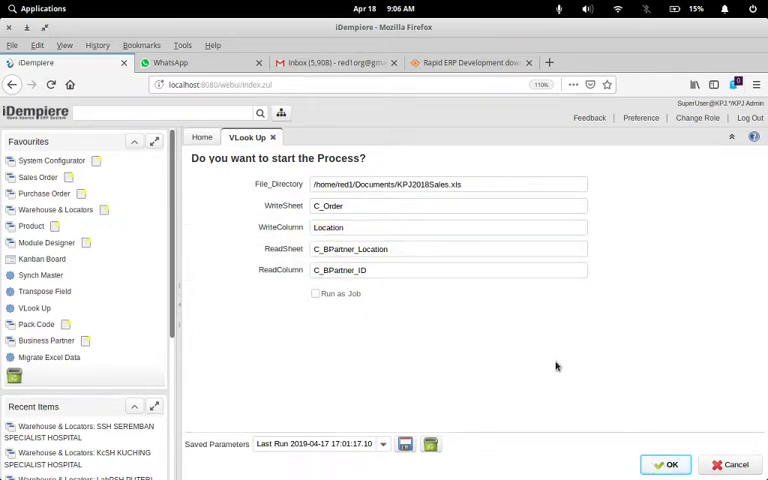
{"action": "key", "text": "Return"}
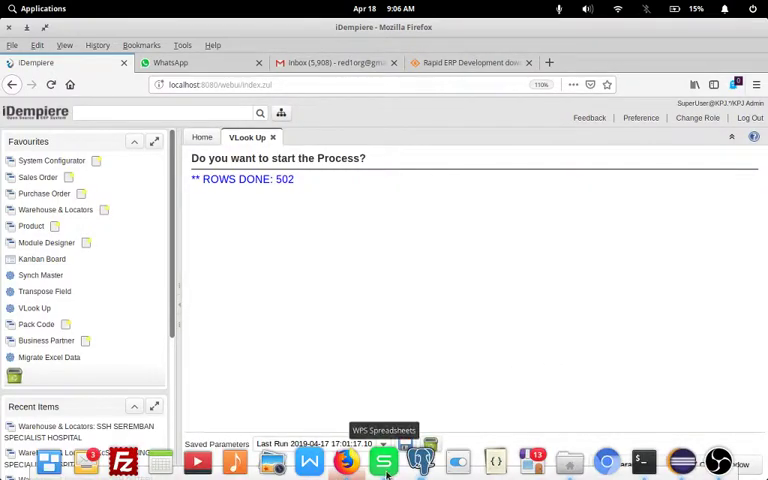
- Close KPJ2018Sales.xls without saving and reopen it from the recent files list
{"action": "left_click", "coordinate": [422, 458]}
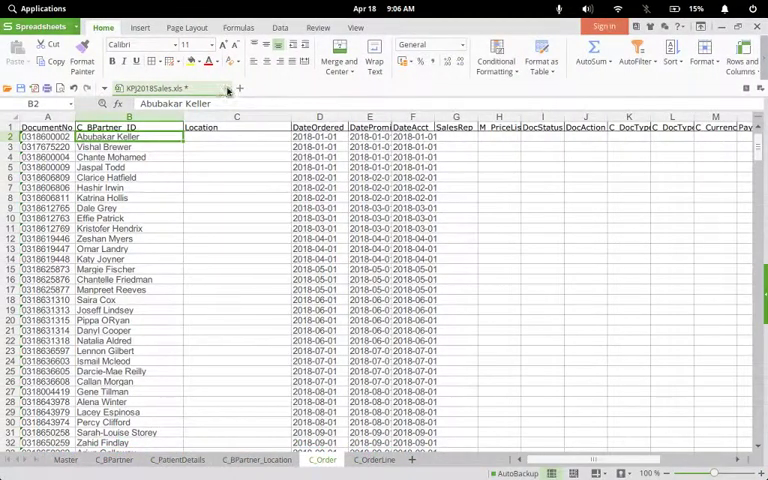
{"action": "left_click", "coordinate": [224, 88]}
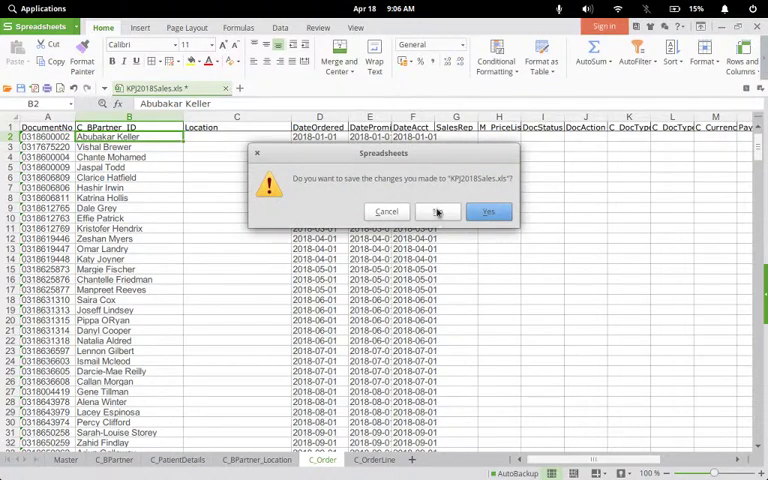
{"action": "left_click", "coordinate": [437, 212]}
{"action": "left_click", "coordinate": [40, 27]}
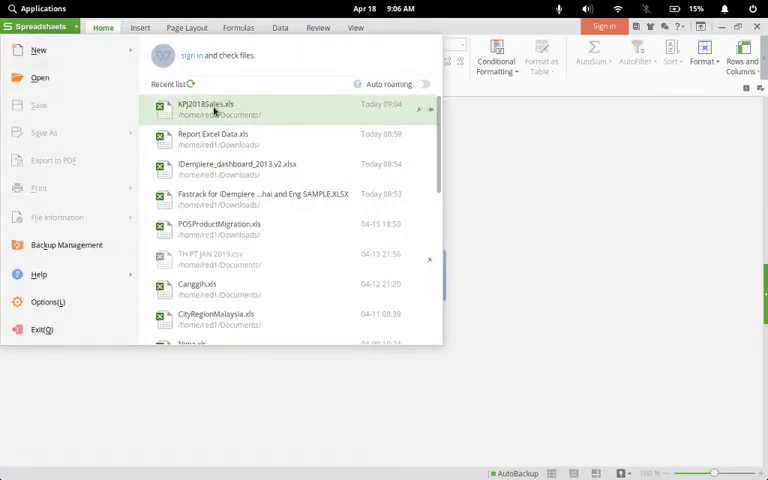
{"action": "left_click", "coordinate": [213, 108]}
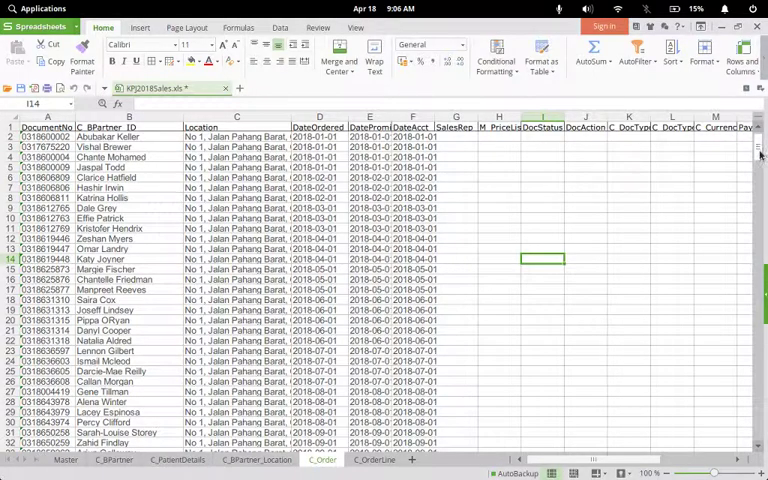
{"action": "left_click_drag", "start_coordinate": [758, 150], "coordinate": [752, 445]}
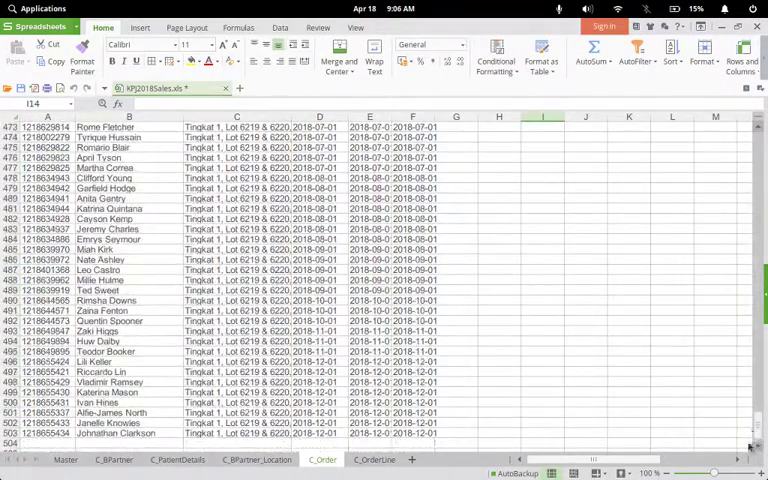
- Widen C_Order's Location column C, return to cell A1, and show the Master sheet
{"action": "left_click_drag", "start_coordinate": [293, 117], "coordinate": [341, 117]}
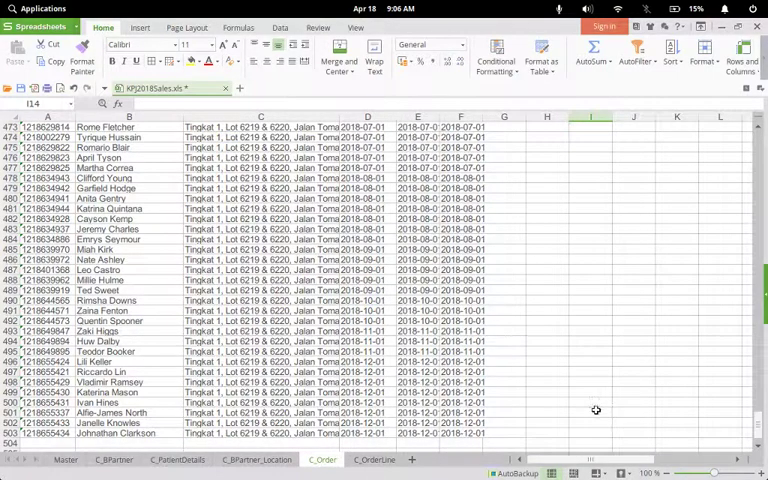
{"action": "scroll", "coordinate": [595, 410], "scroll_direction": "up", "scroll_amount": 3}
{"action": "scroll", "coordinate": [590, 400], "scroll_direction": "up", "scroll_amount": 2}
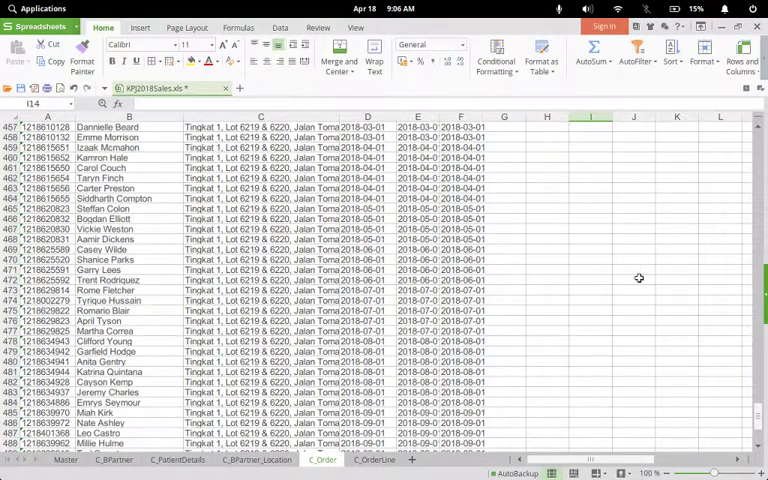
{"action": "key", "text": "ctrl+Home"}
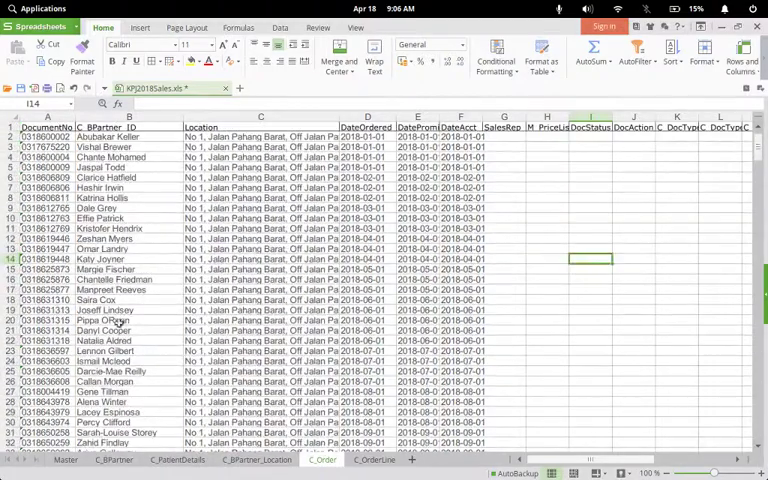
{"action": "left_click", "coordinate": [63, 460]}
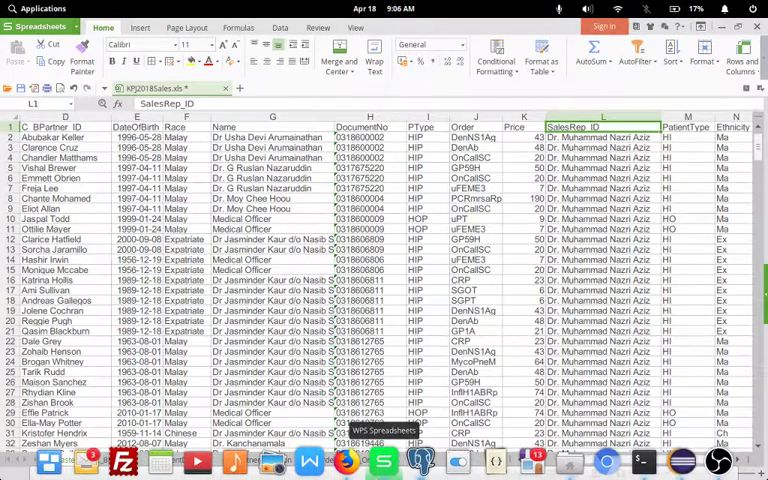
{"action": "mouse_move", "coordinate": [420, 462]}
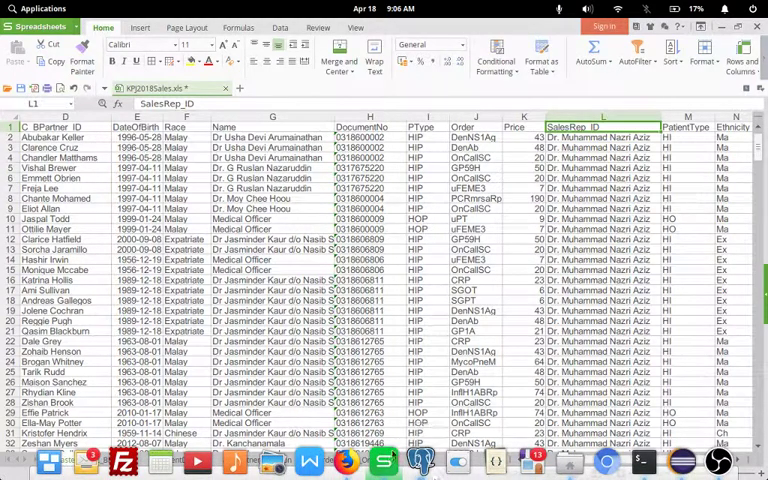
- Bring up Eclipse IDE showing VLookUp.java's lookup loop
{"action": "left_click", "coordinate": [680, 462]}
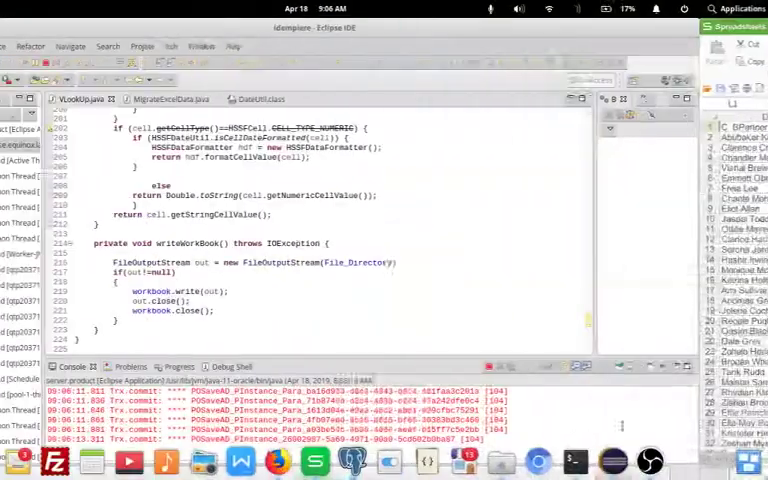
{"action": "scroll", "coordinate": [300, 222], "scroll_direction": "up", "scroll_amount": 10}
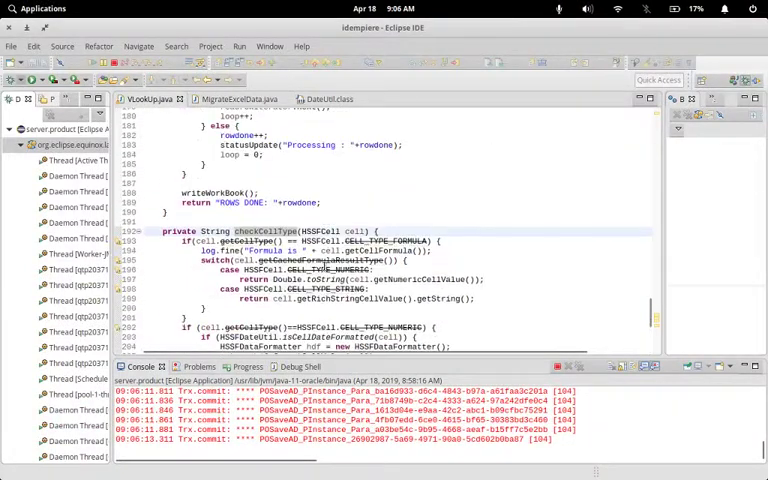
{"action": "scroll", "coordinate": [300, 222], "scroll_direction": "up", "scroll_amount": 3}
{"action": "scroll", "coordinate": [300, 222], "scroll_direction": "down", "scroll_amount": 4}
{"action": "scroll", "coordinate": [409, 247], "scroll_direction": "up", "scroll_amount": 5}
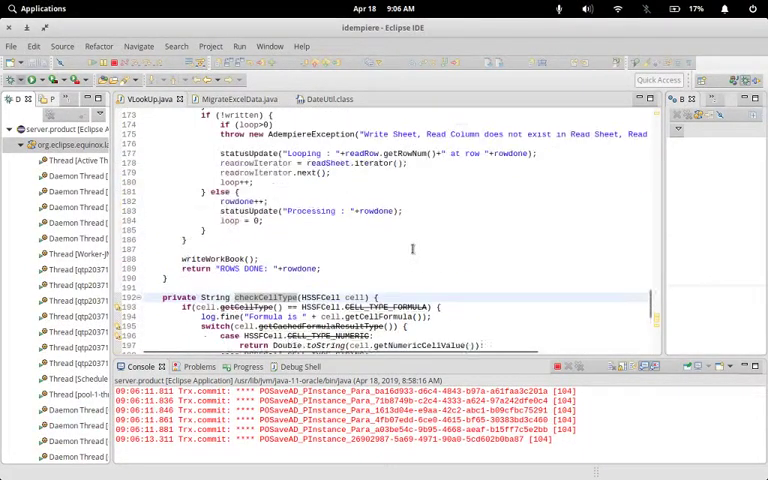
{"action": "scroll", "coordinate": [409, 247], "scroll_direction": "up", "scroll_amount": 5}
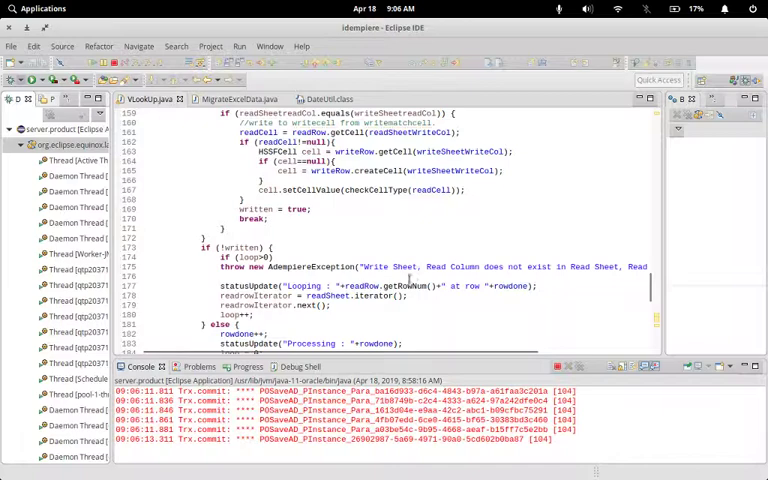
{"action": "scroll", "coordinate": [409, 279], "scroll_direction": "up", "scroll_amount": 5}
{"action": "scroll", "coordinate": [413, 287], "scroll_direction": "up", "scroll_amount": 3}
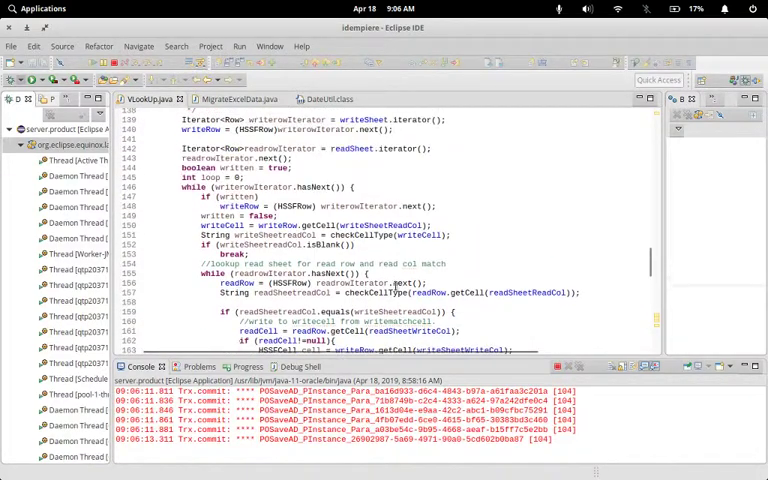
{"action": "scroll", "coordinate": [395, 287], "scroll_direction": "down", "scroll_amount": 2}
{"action": "scroll", "coordinate": [395, 287], "scroll_direction": "down", "scroll_amount": 3}
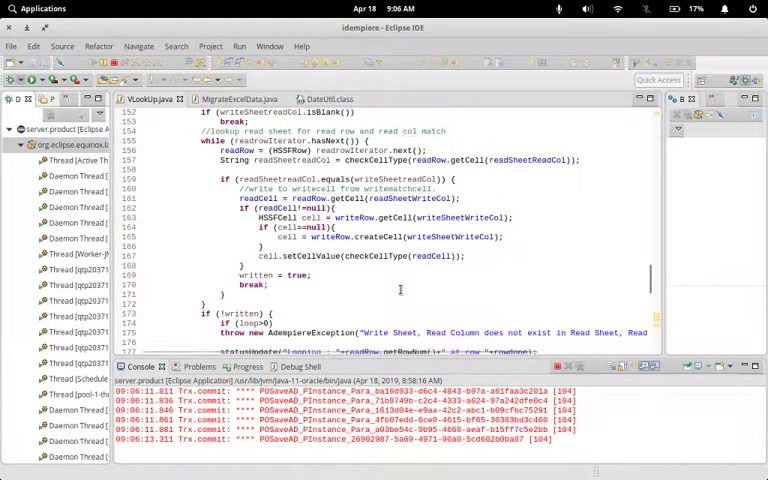